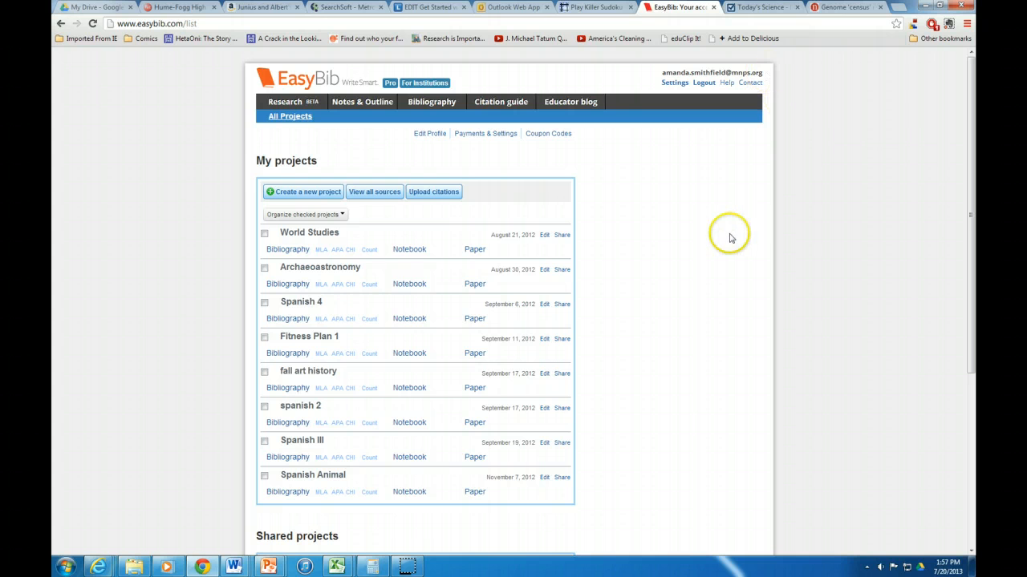
# Create a new project named with the owner's initial and surname followed by "biology", using APA as the default style.
pyautogui.click(326, 194)
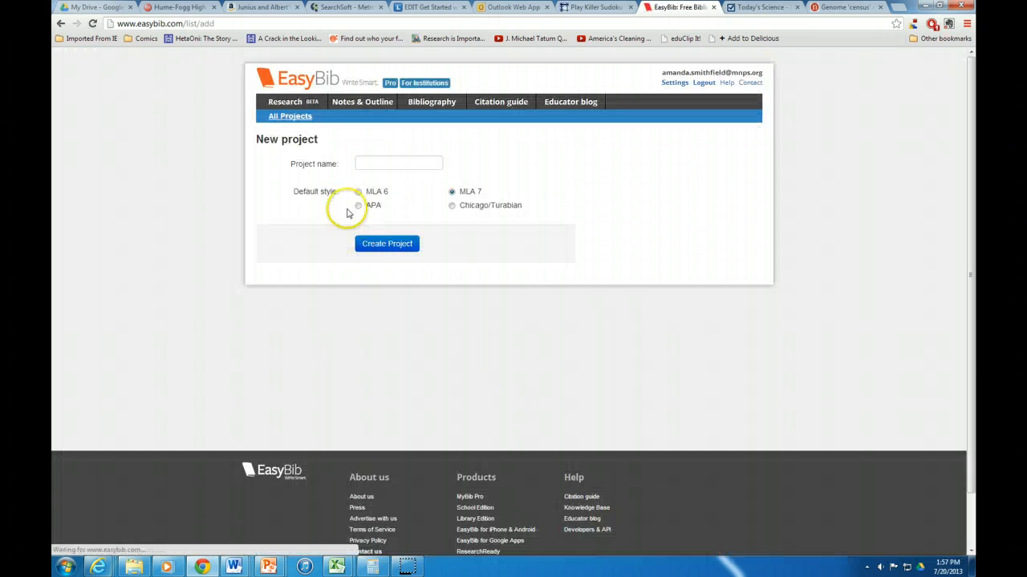
pyautogui.click(372, 161)
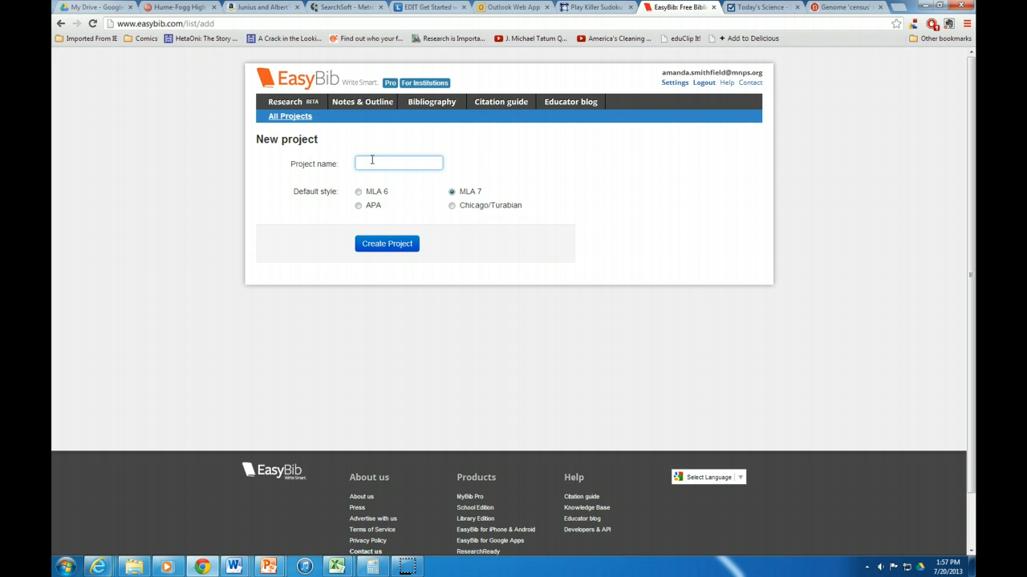
pyautogui.write('A. Smithfield biology')
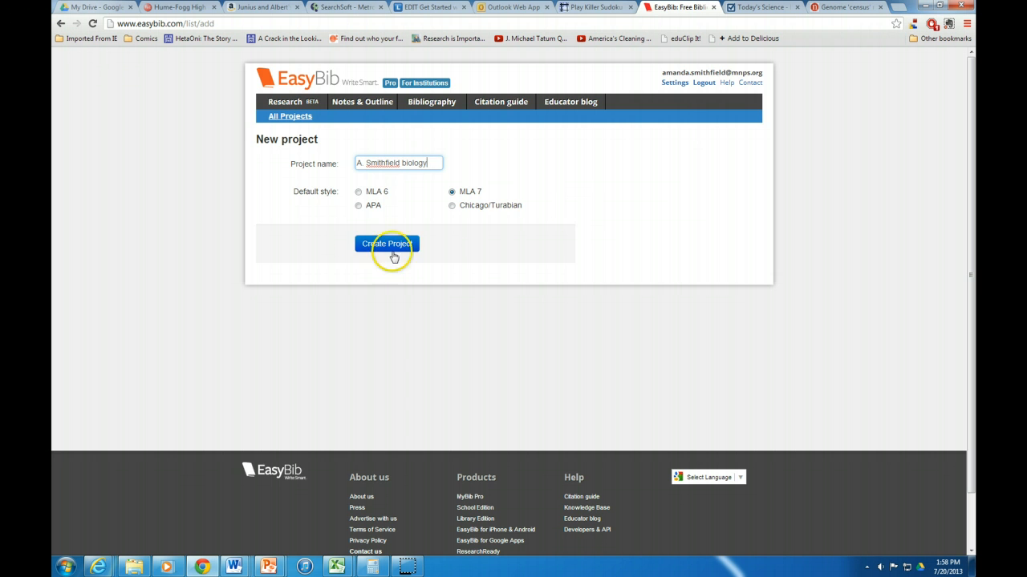
pyautogui.click(359, 206)
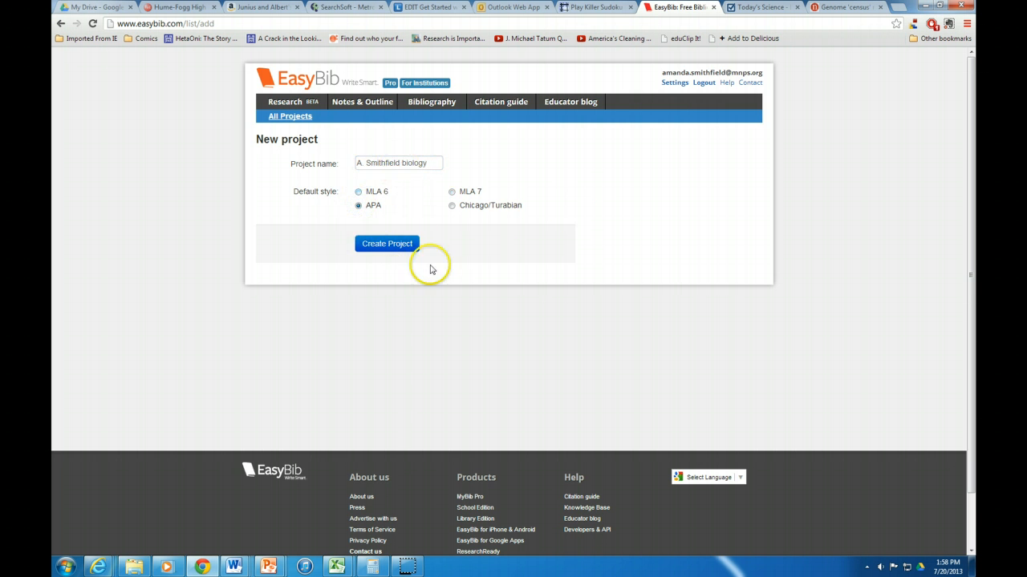
pyautogui.click(393, 250)
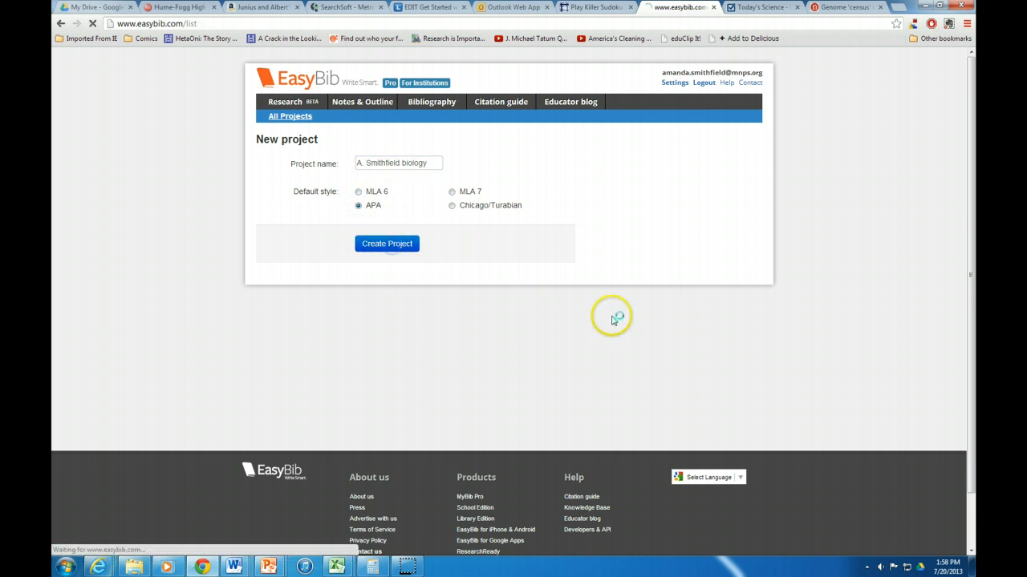
pyautogui.scroll(-1, 613, 319)
pyautogui.scroll(1, 613, 318)
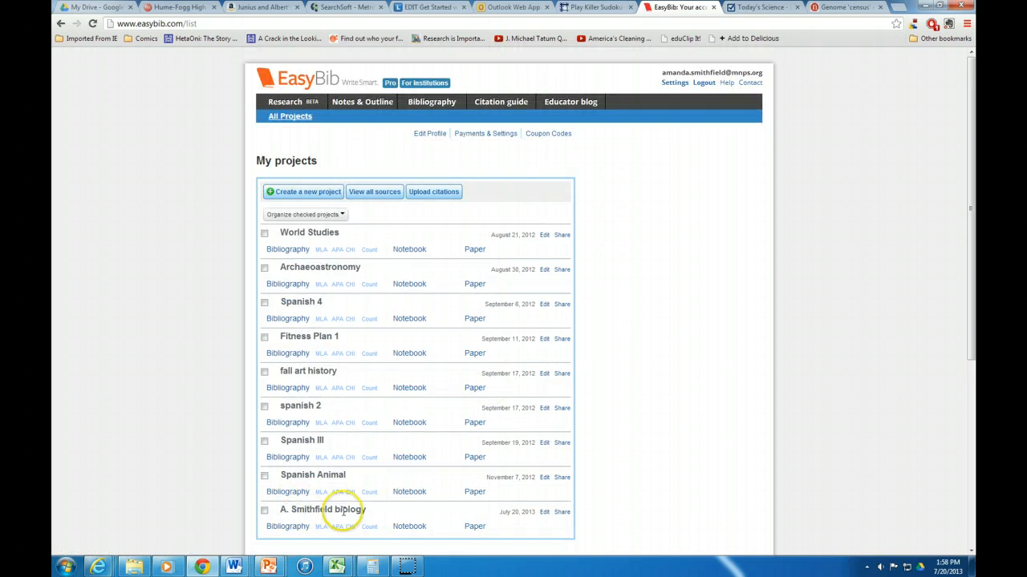
pyautogui.click(296, 529)
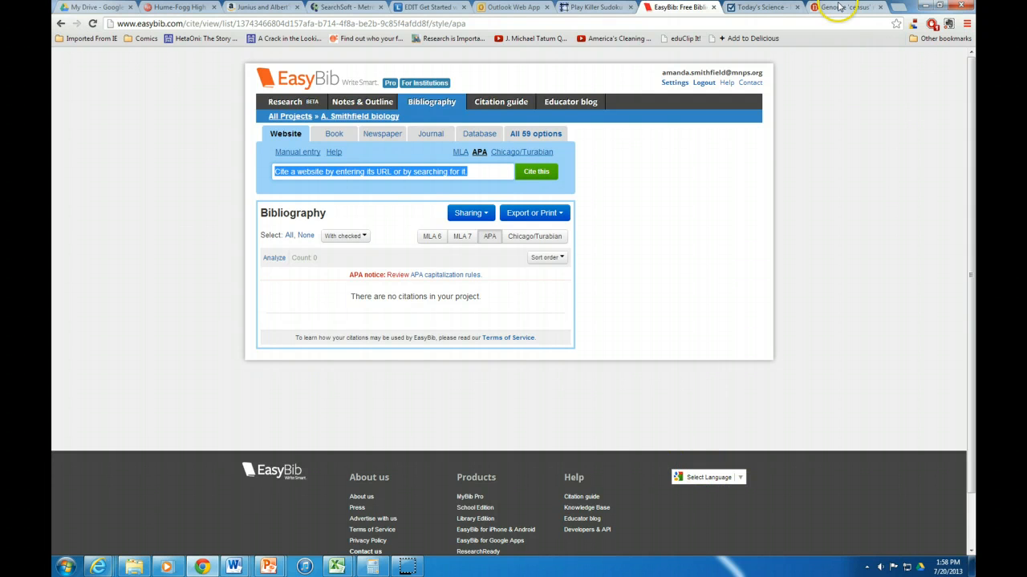
pyautogui.click(839, 8)
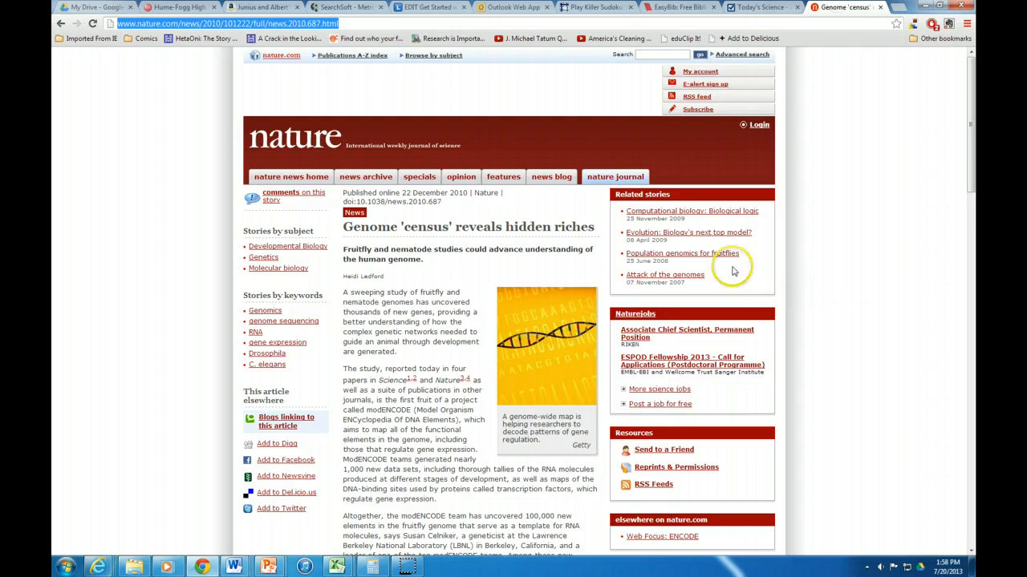
pyautogui.scroll(-1, 826, 333)
pyautogui.scroll(1, 829, 341)
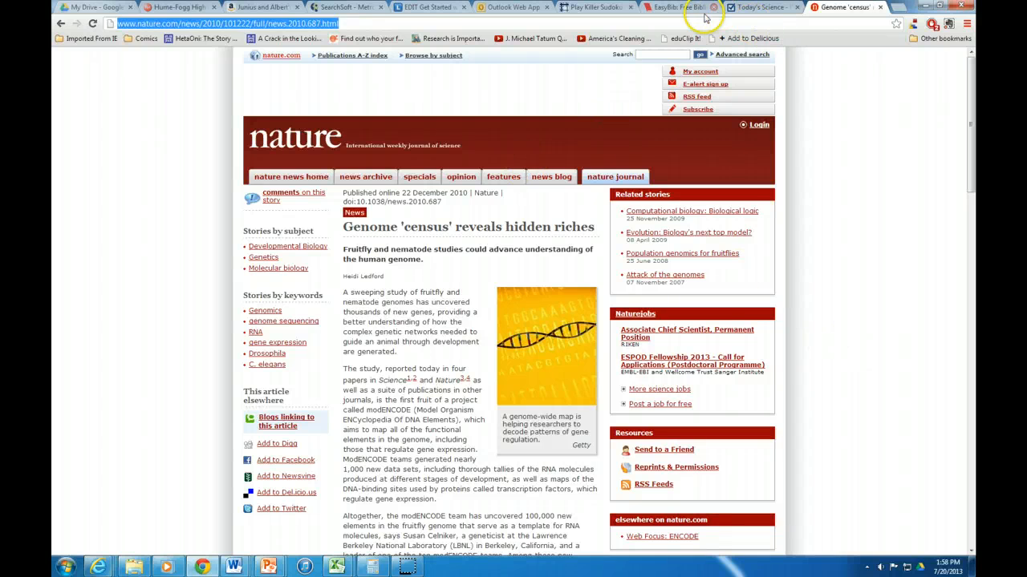
pyautogui.click(680, 8)
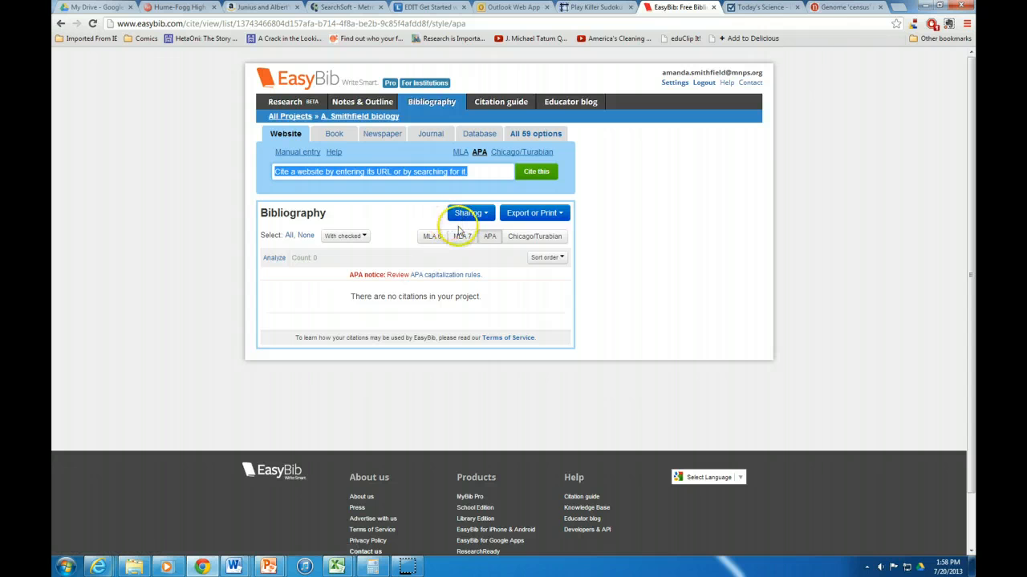
pyautogui.write('http://www.nature.com/news/2010/101222/full/news.2010.687.html')
pyautogui.click(533, 173)
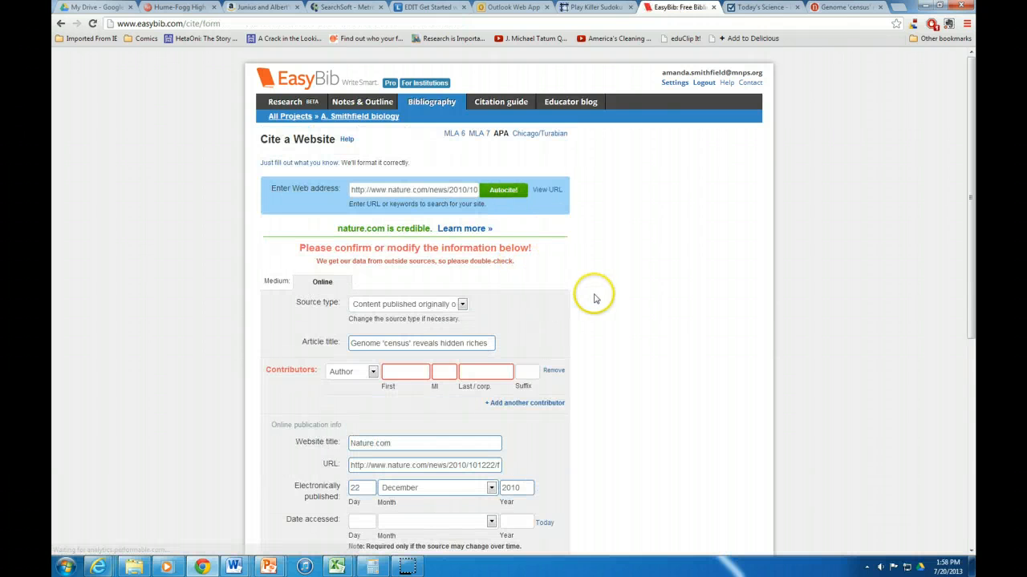
# Look up the author on the Nature article page and enter the author's first and last name as the citation's contributor.
pyautogui.scroll(-3, 595, 297)
pyautogui.scroll(1, 595, 298)
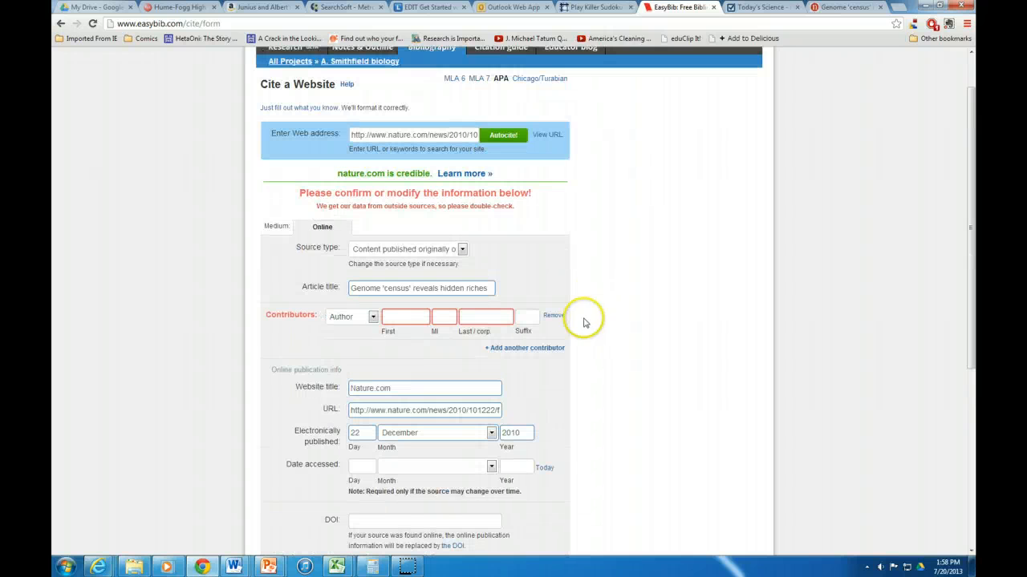
pyautogui.click(522, 369)
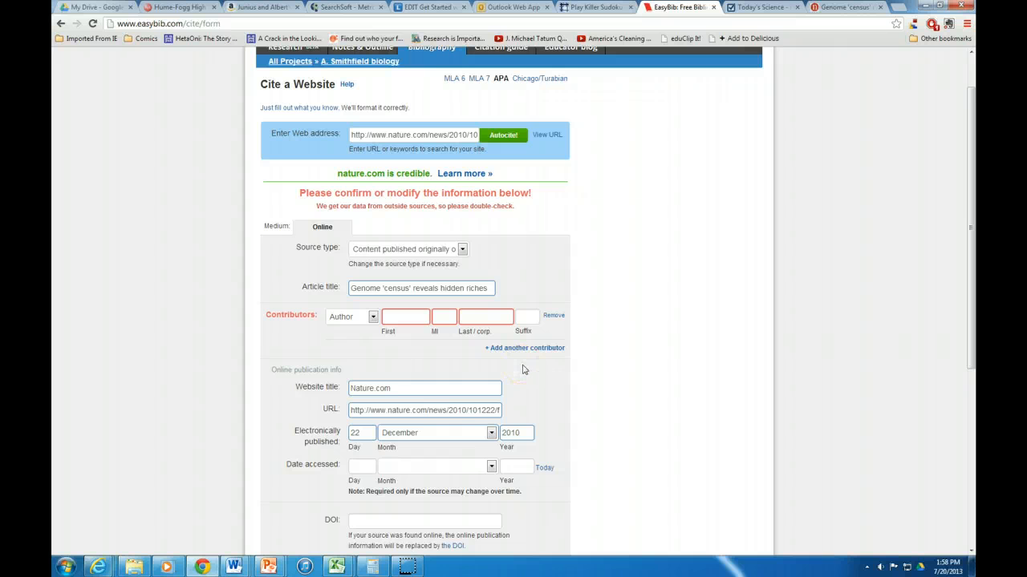
pyautogui.click(439, 394)
pyautogui.click(844, 7)
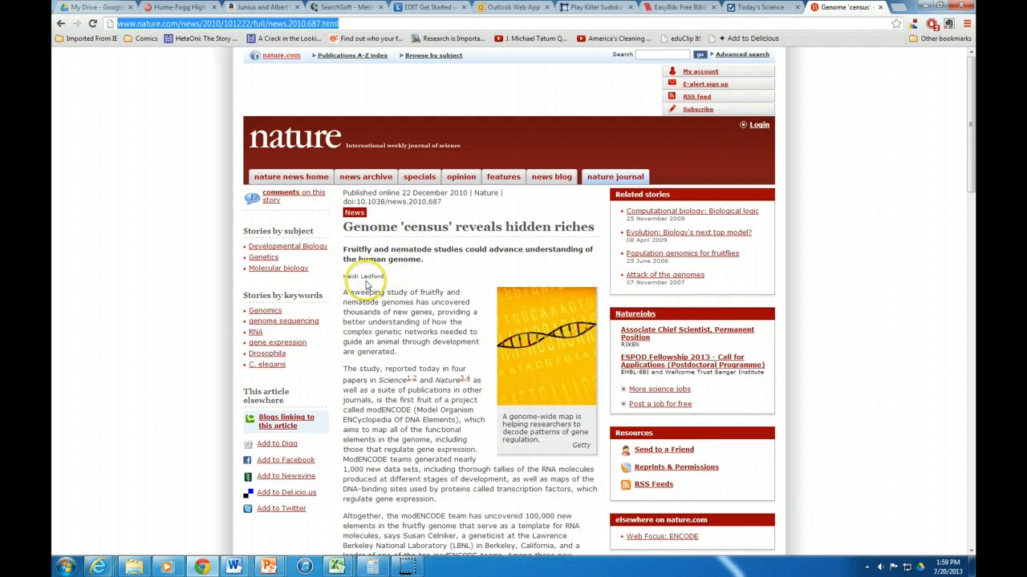
pyautogui.click(675, 8)
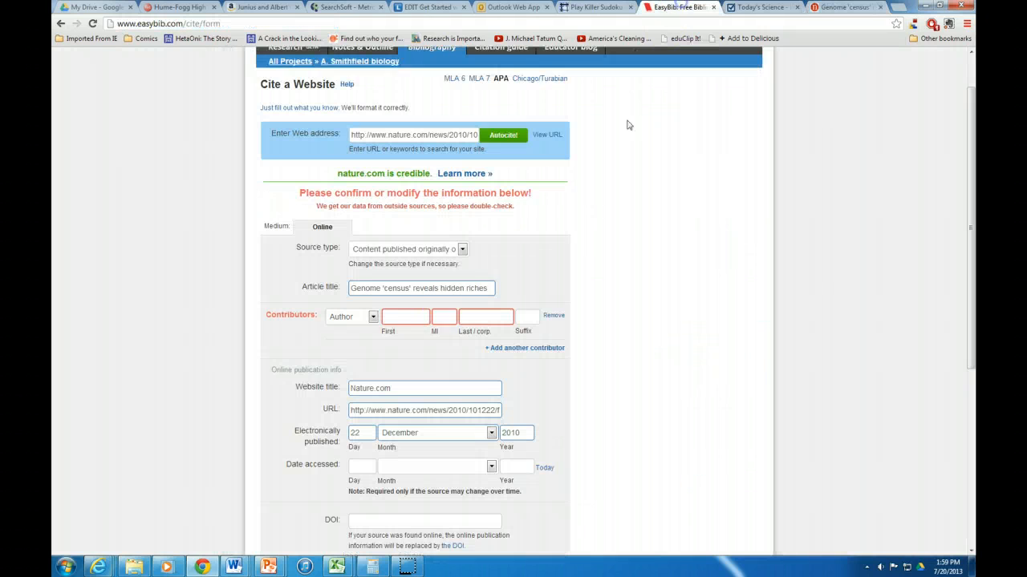
pyautogui.click(411, 316)
pyautogui.write('Heid')
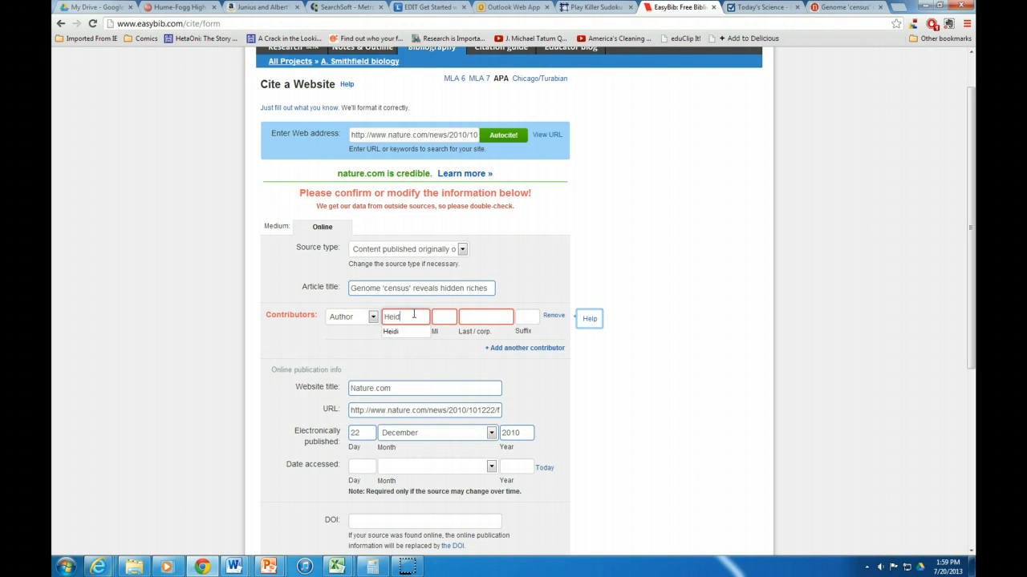
pyautogui.write('i')
pyautogui.press('Tab')
pyautogui.press('Tab')
pyautogui.write('Ledfor')
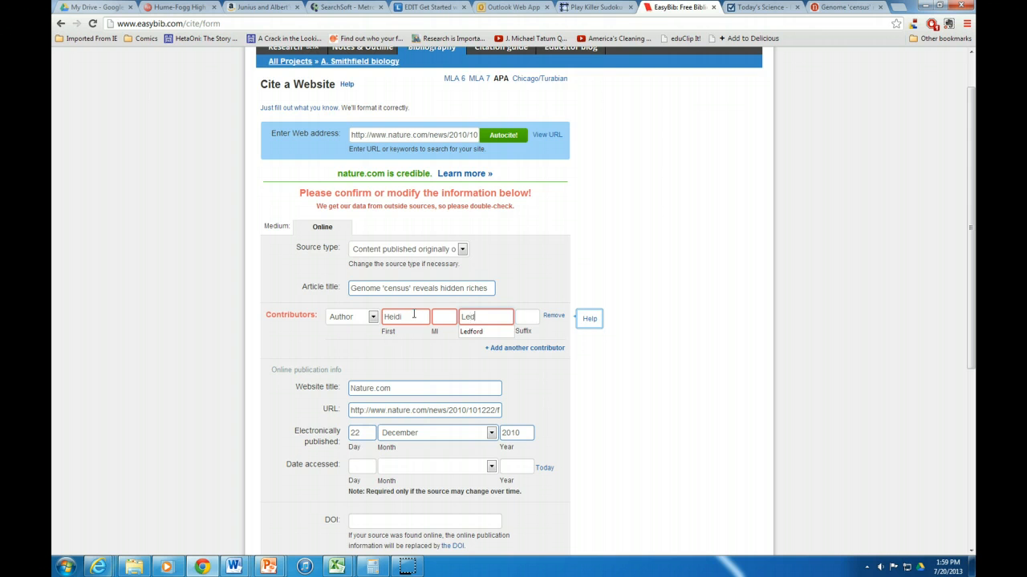
pyautogui.click(486, 331)
# Set the date accessed to today, 20 July 2013, and create the website citation.
pyautogui.scroll(-1, 556, 355)
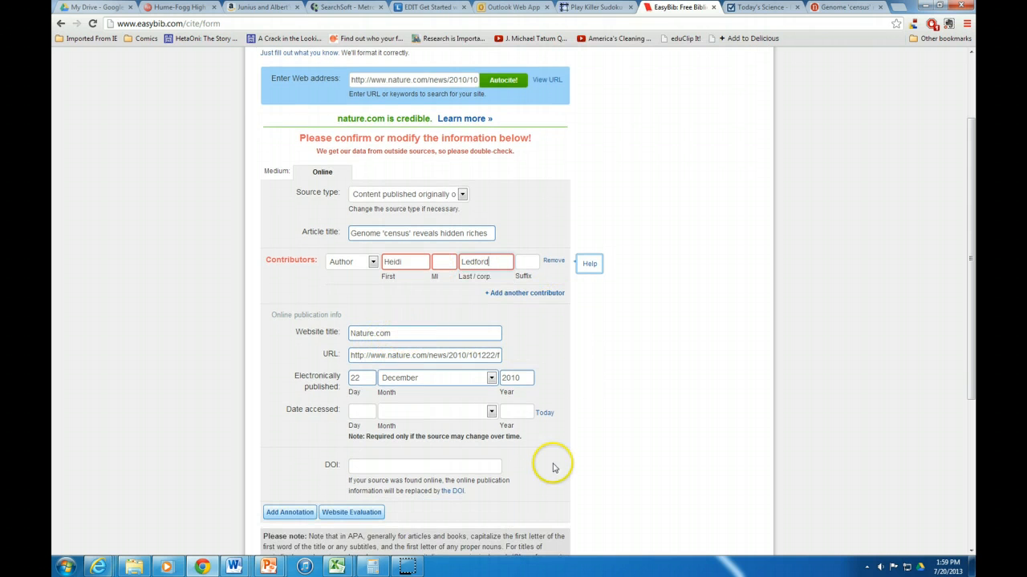
pyautogui.click(544, 414)
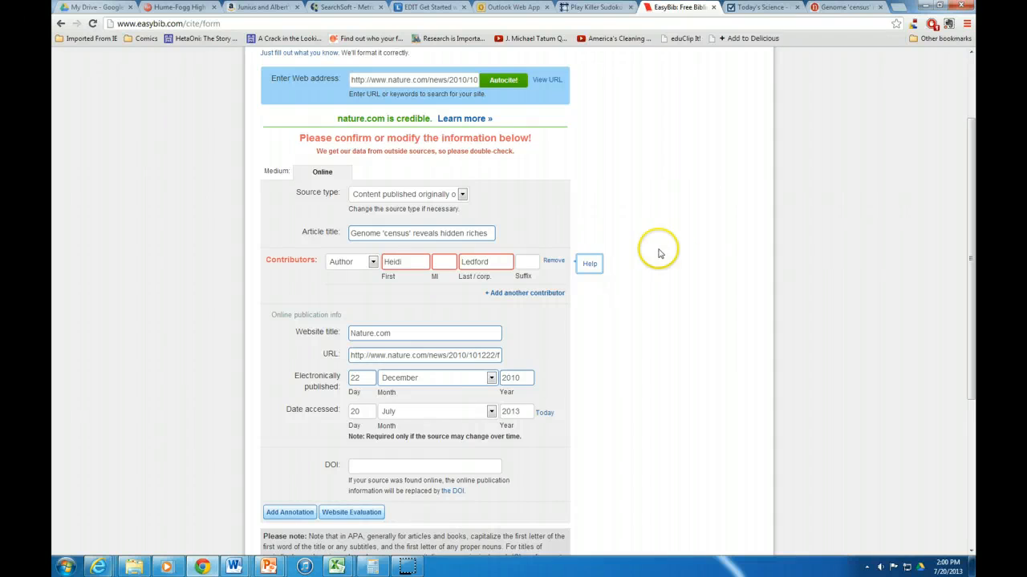
pyautogui.scroll(-1, 662, 286)
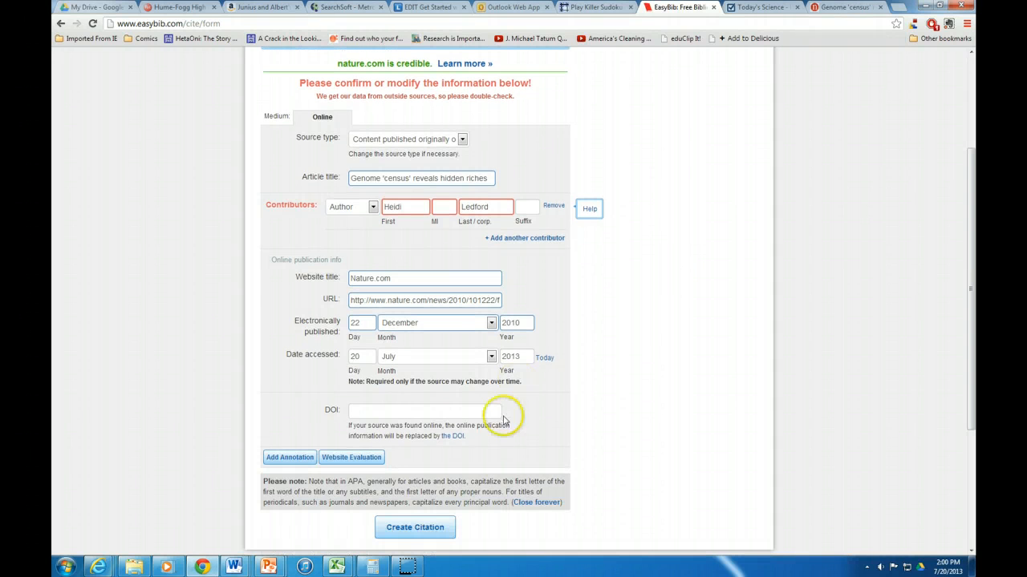
pyautogui.click(417, 527)
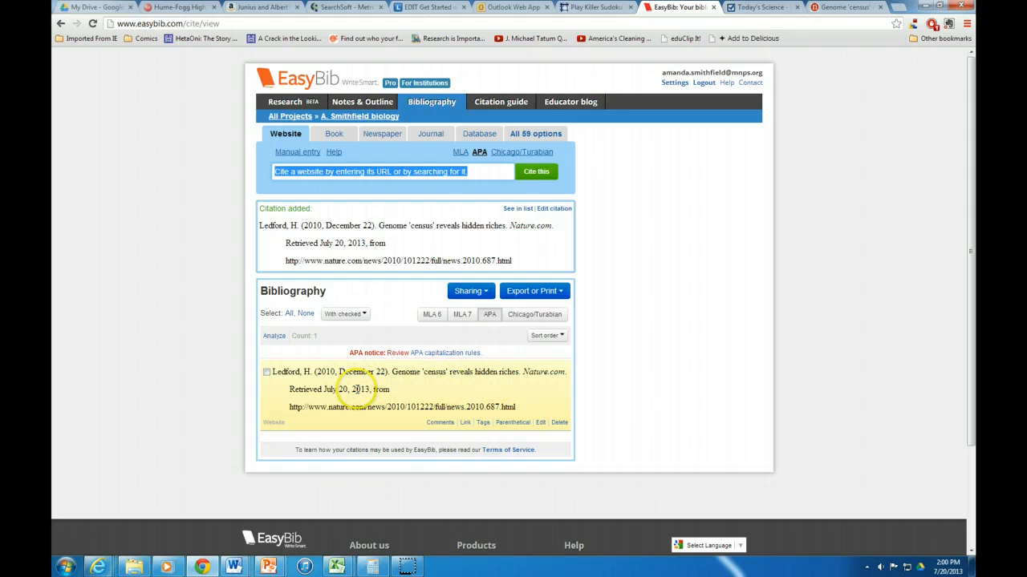
# Copy the APA citation given at the end of the Today's Science article "How Model Organisms Play Mating Roulette".
pyautogui.click(754, 8)
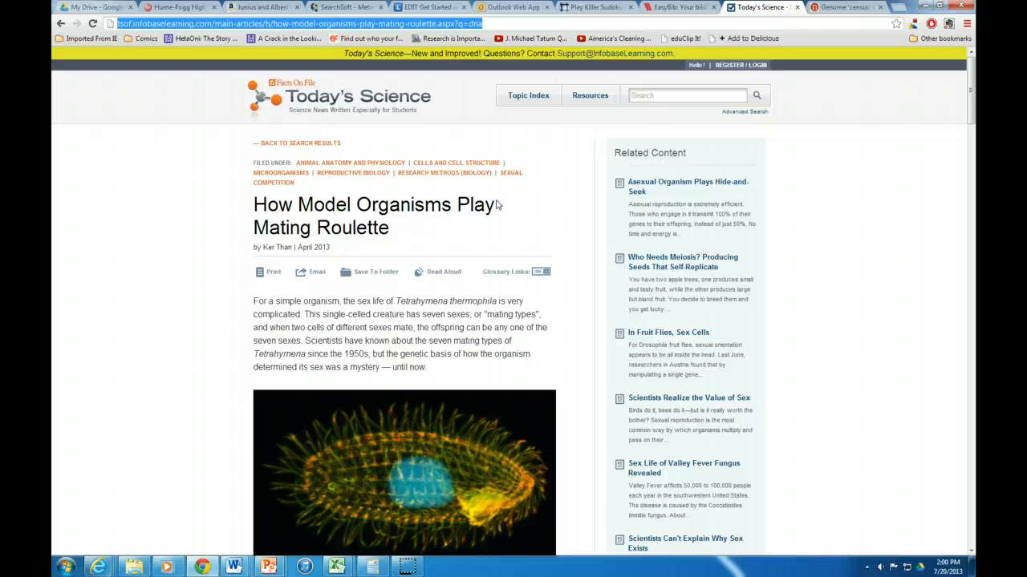
pyautogui.scroll(-10, 497, 205)
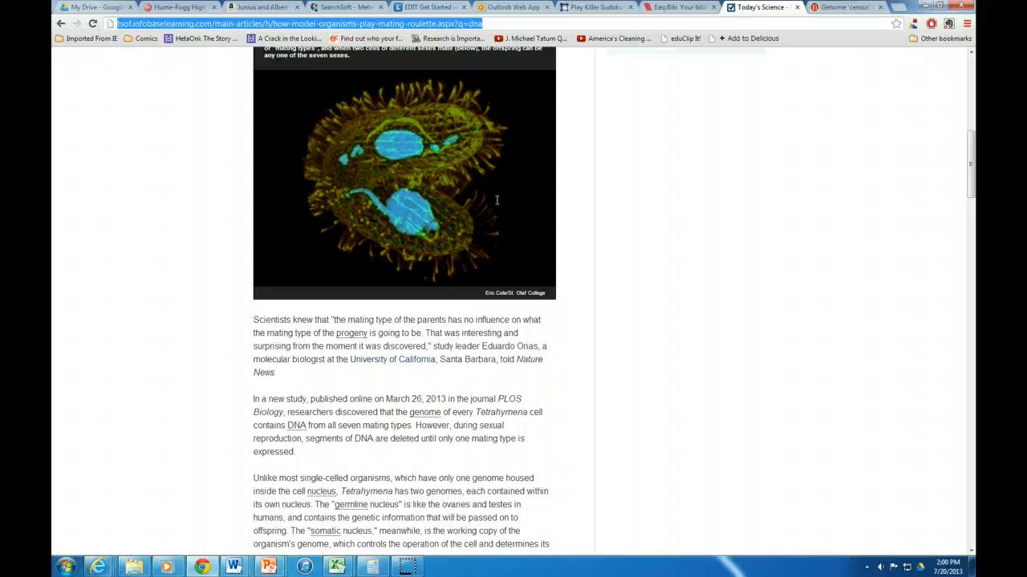
pyautogui.scroll(-12, 591, 272)
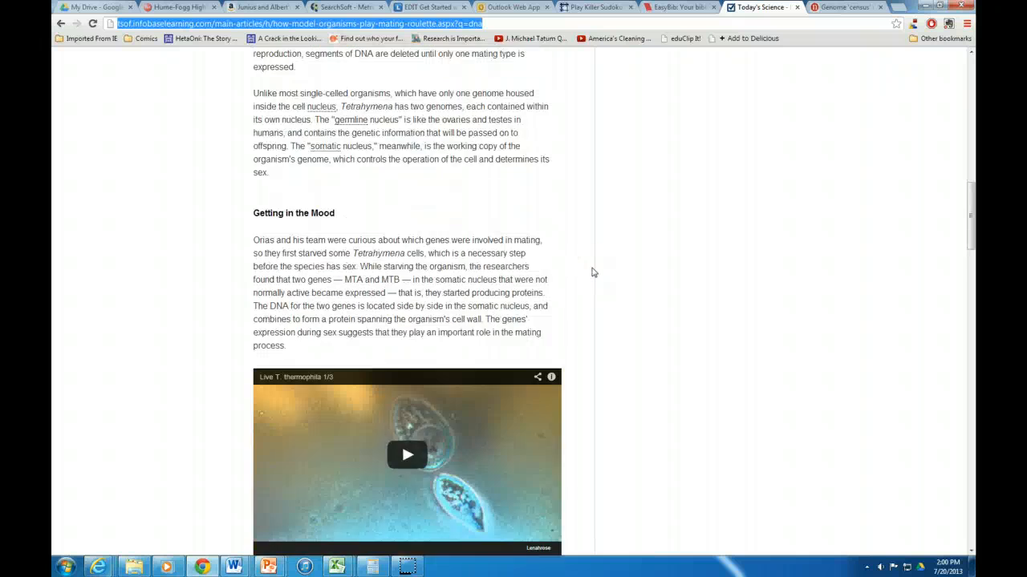
pyautogui.scroll(-15, 593, 272)
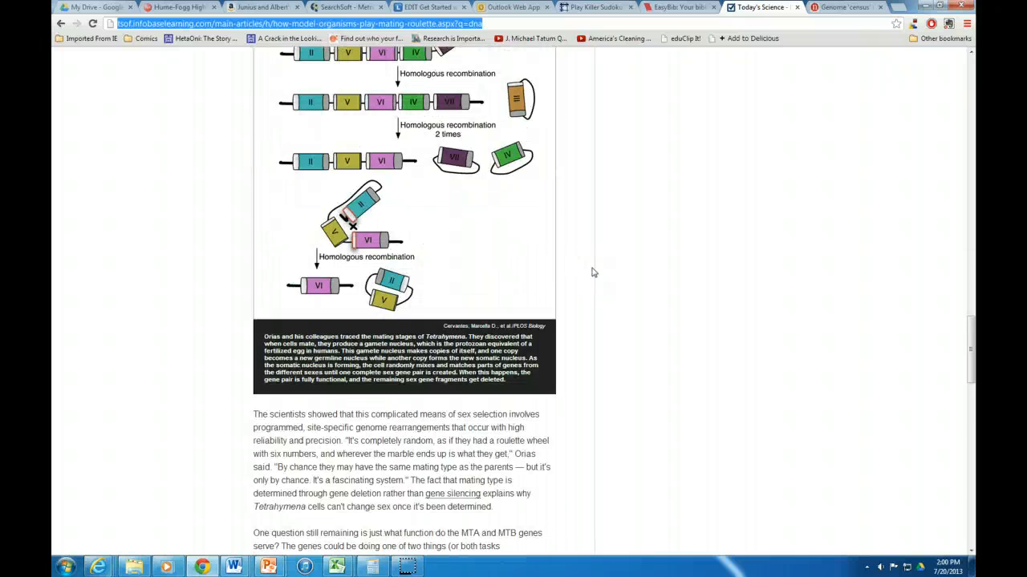
pyautogui.scroll(-5, 593, 273)
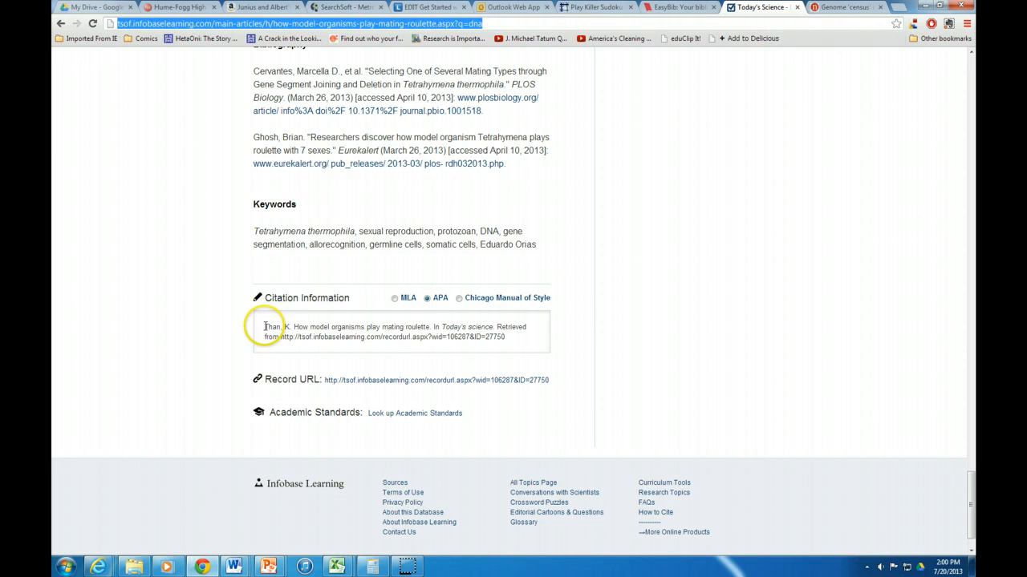
pyautogui.moveTo(265, 327); pyautogui.dragTo(522, 342)
pyautogui.hotkey('ctrl', 'c')
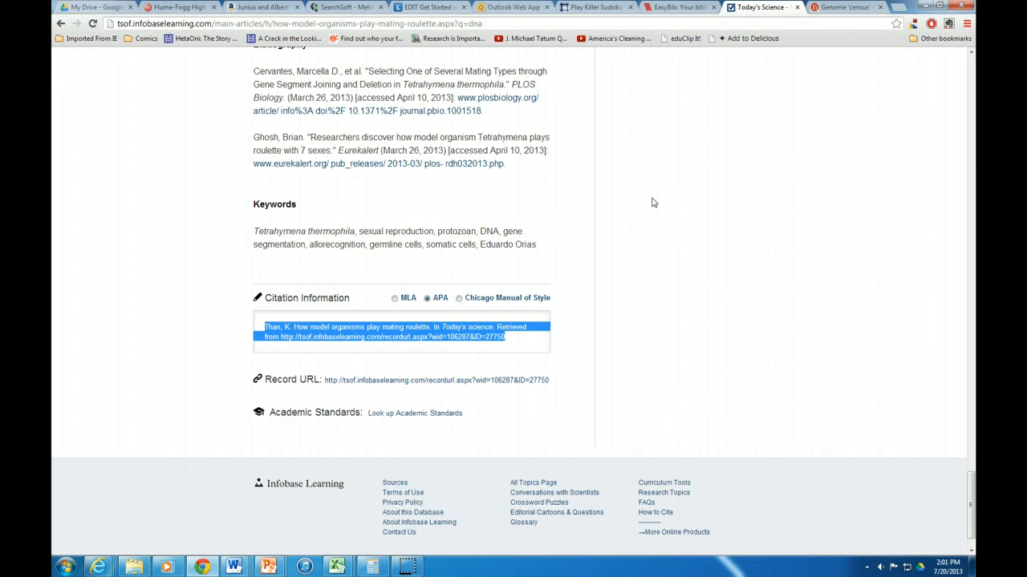
# Back in EasyBib, paste the copied Today's Science citation into a custom write/paste citation and add it to the bibliography.
pyautogui.click(666, 8)
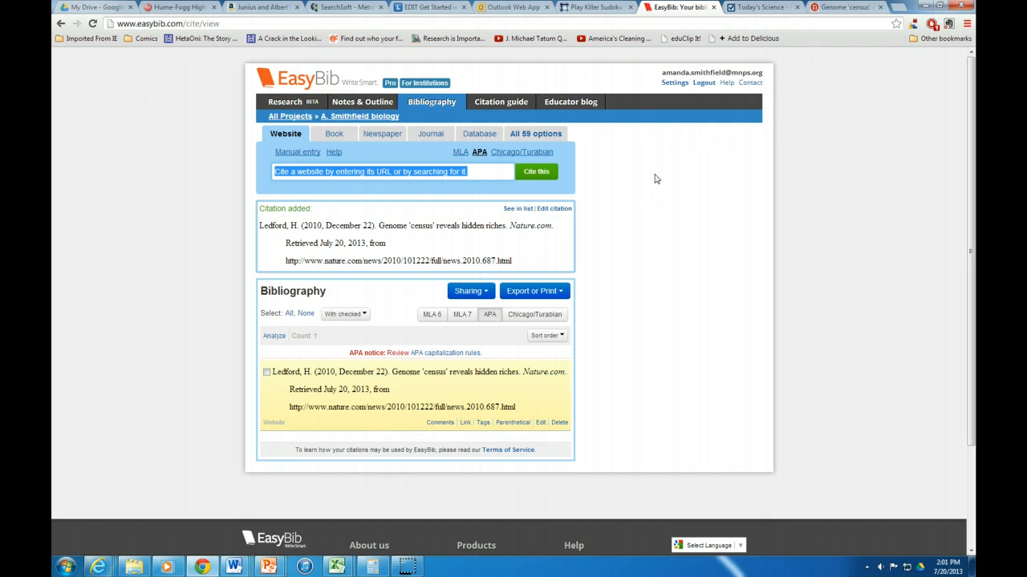
pyautogui.click(539, 135)
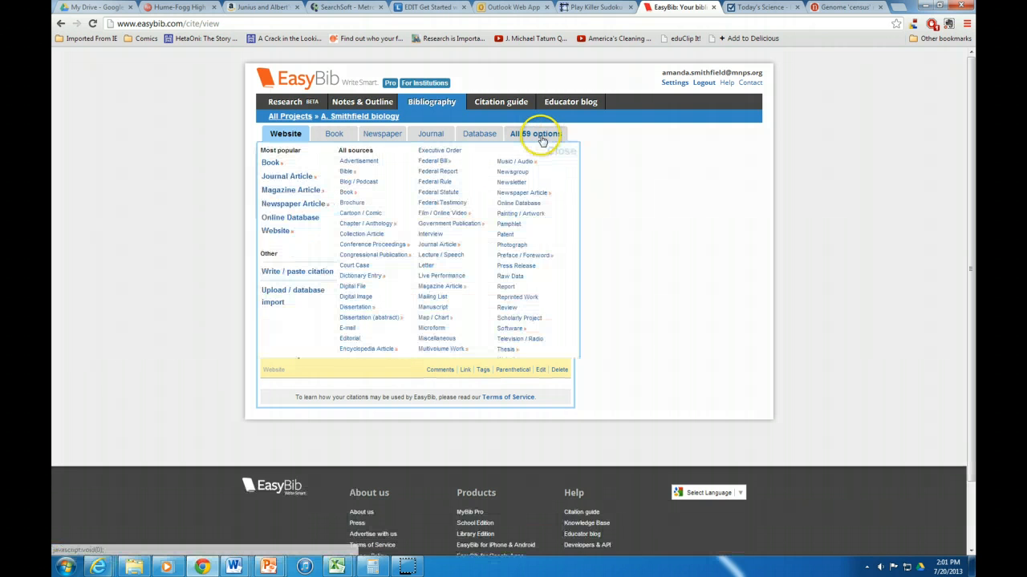
pyautogui.click(306, 269)
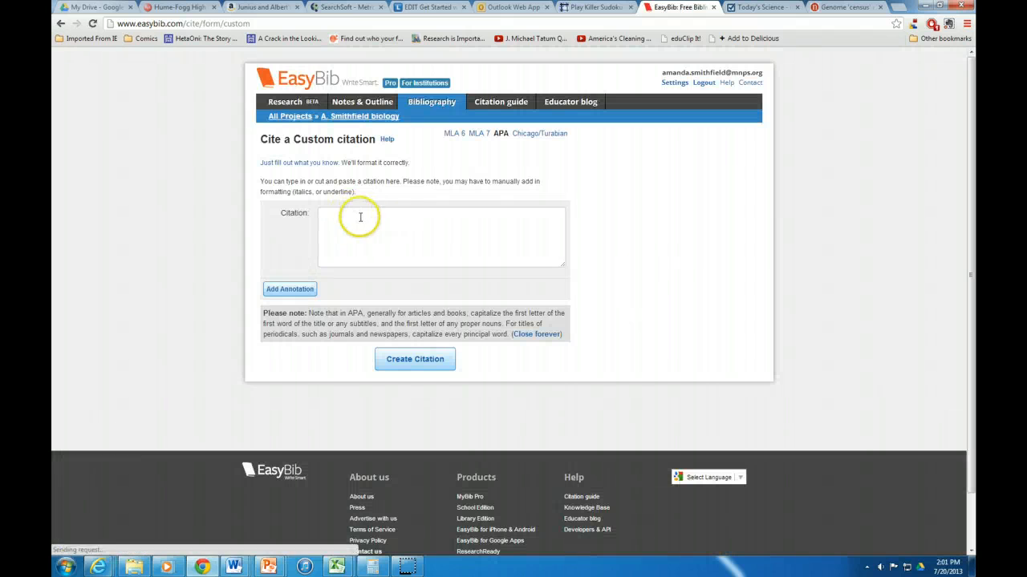
pyautogui.click(360, 217)
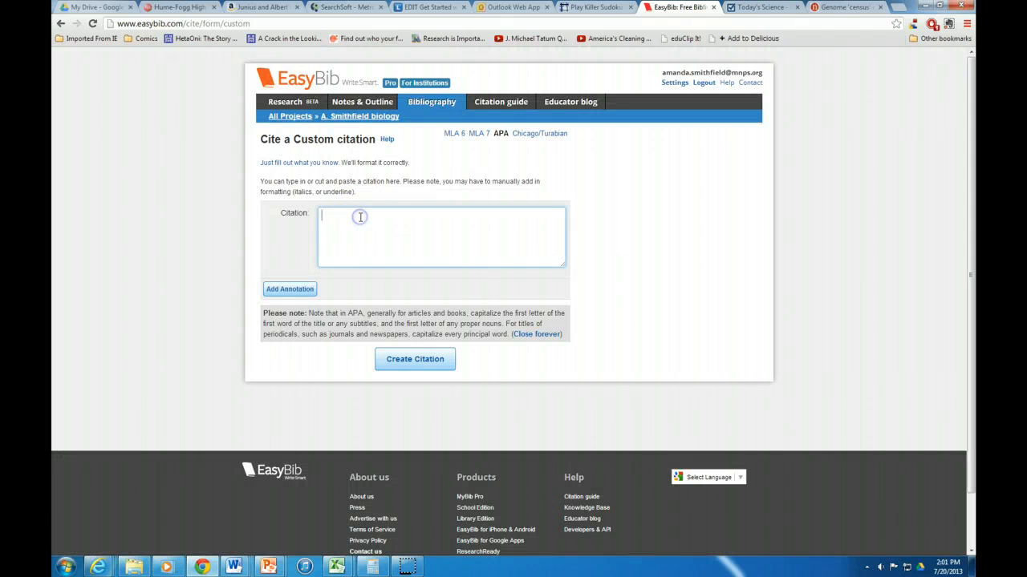
pyautogui.hotkey('ctrl', 'v')
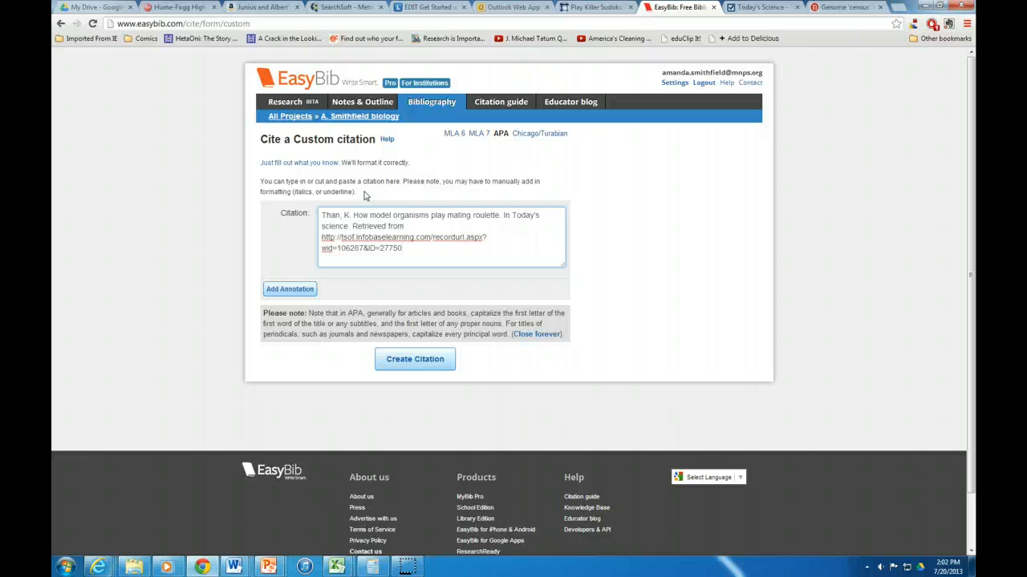
pyautogui.click(415, 360)
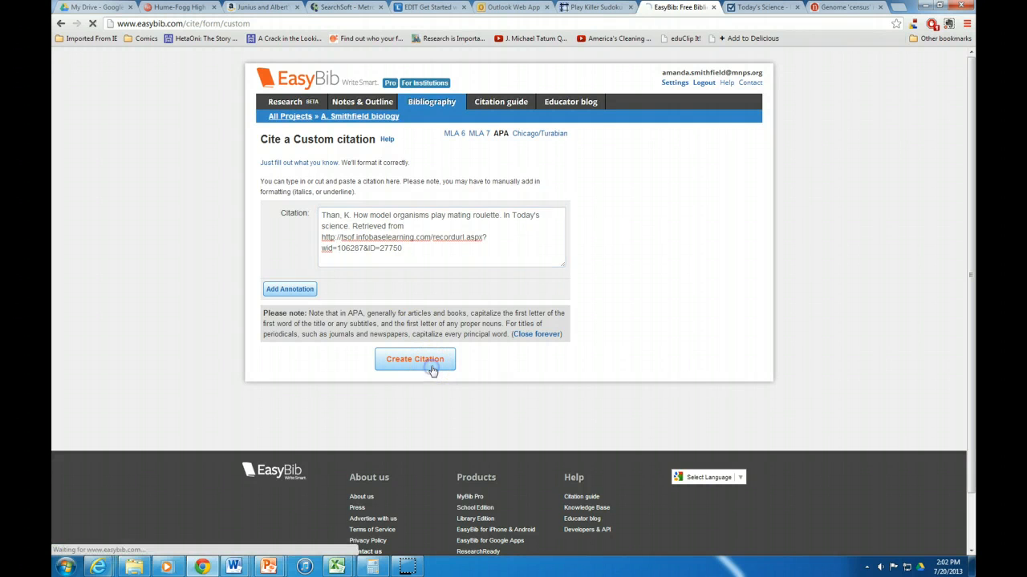
pyautogui.scroll(-2, 530, 386)
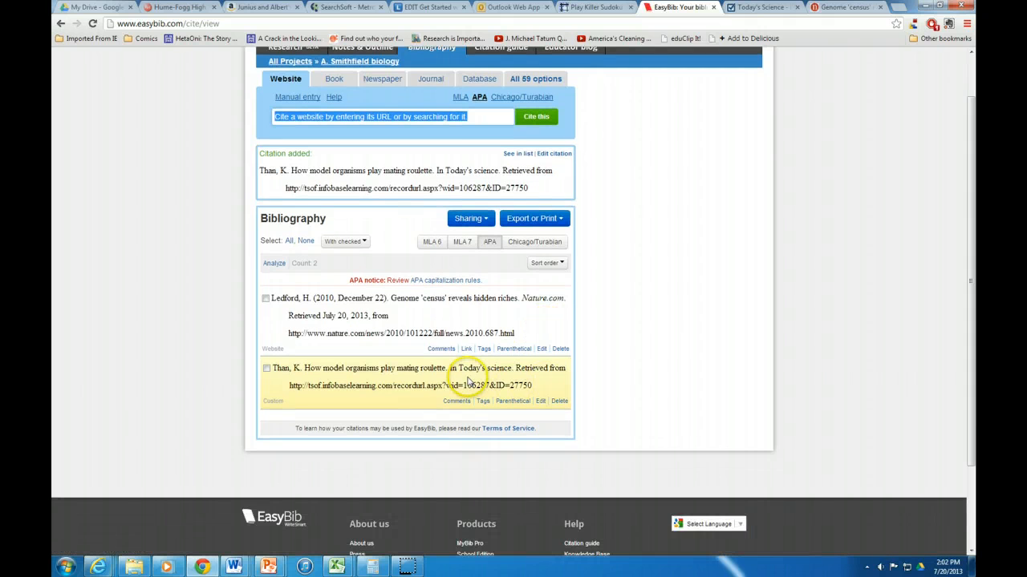